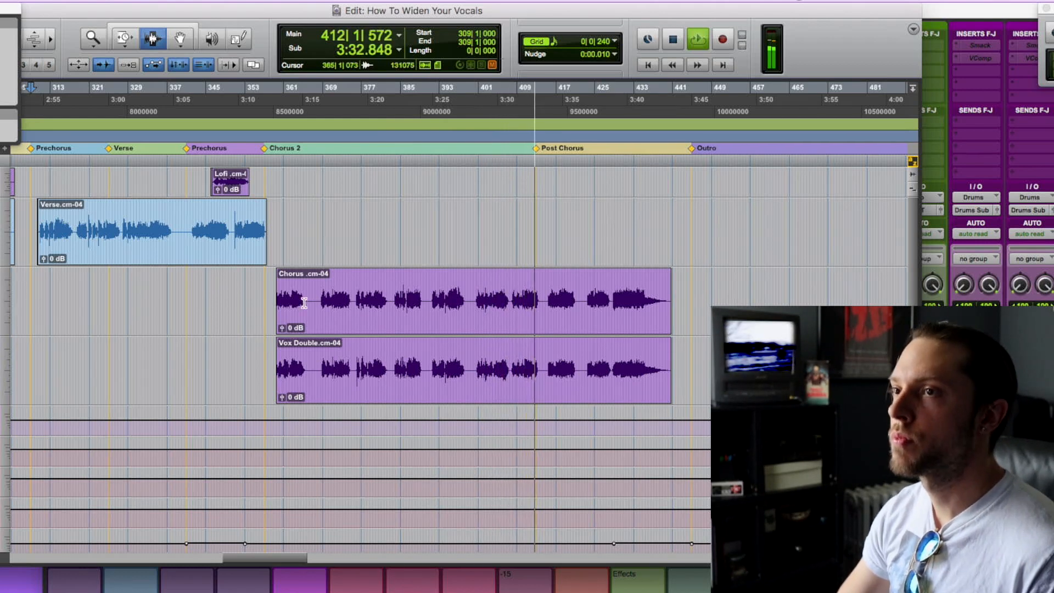
Stop playback and highlight the Chorus, Vox Double and Verse vocal clips one after another.
scroll(371, 314, "right", 1)
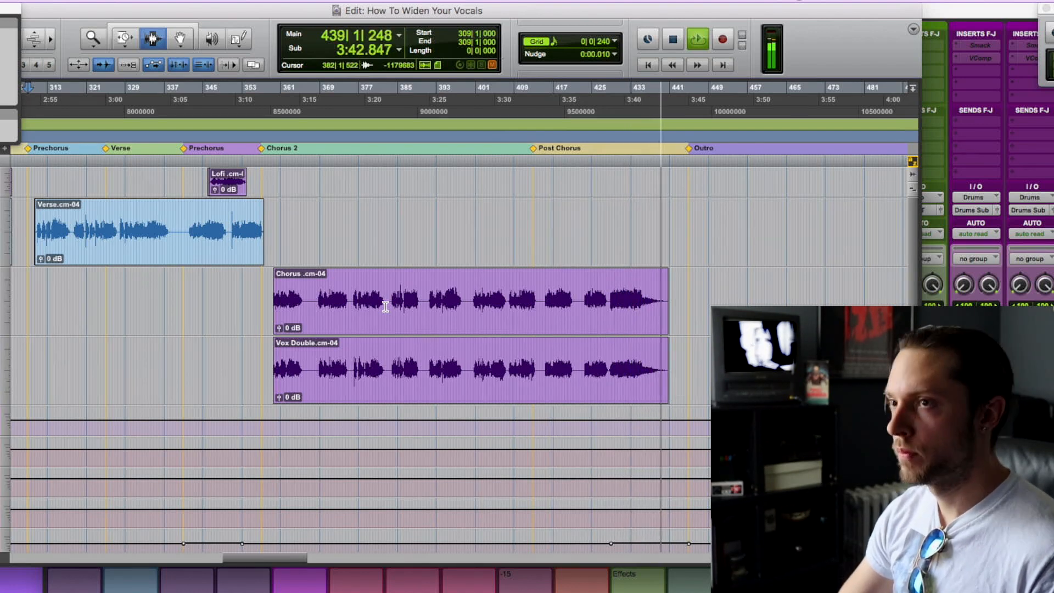
key("space")
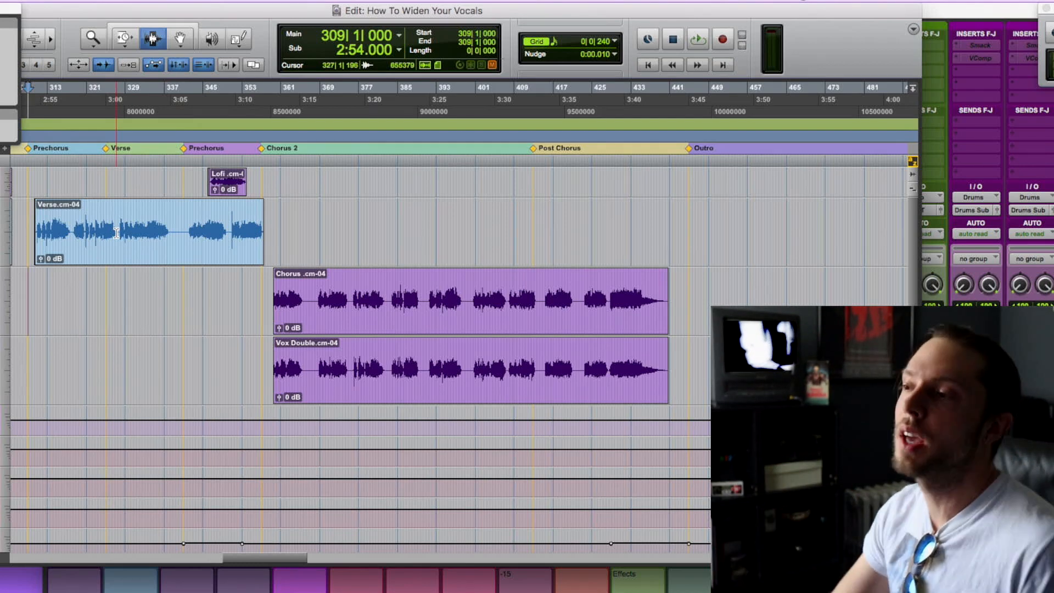
left_click(332, 291)
double_click(290, 300)
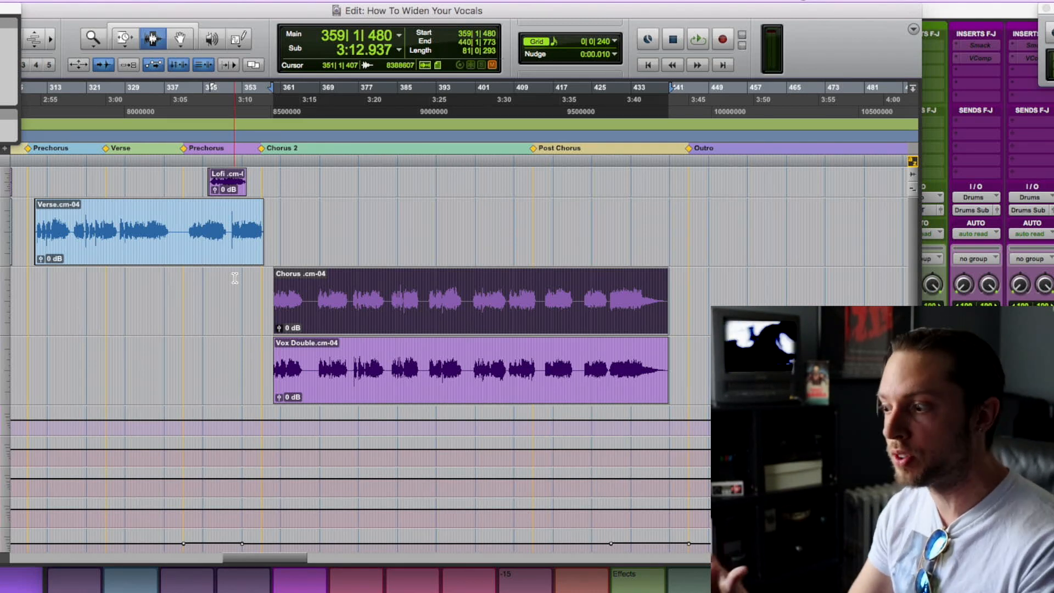
left_click(362, 368)
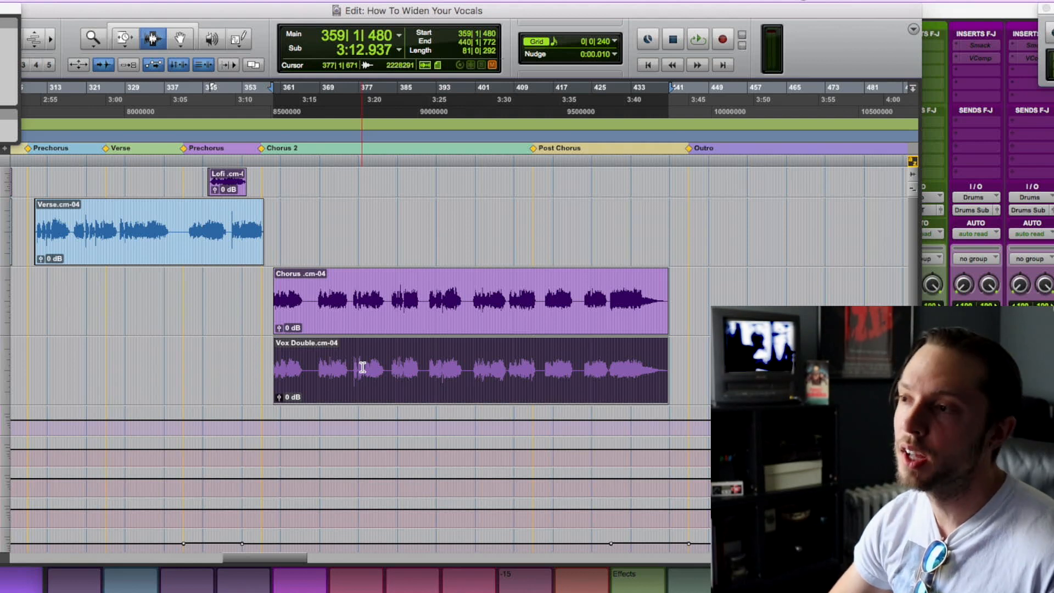
double_click(192, 230)
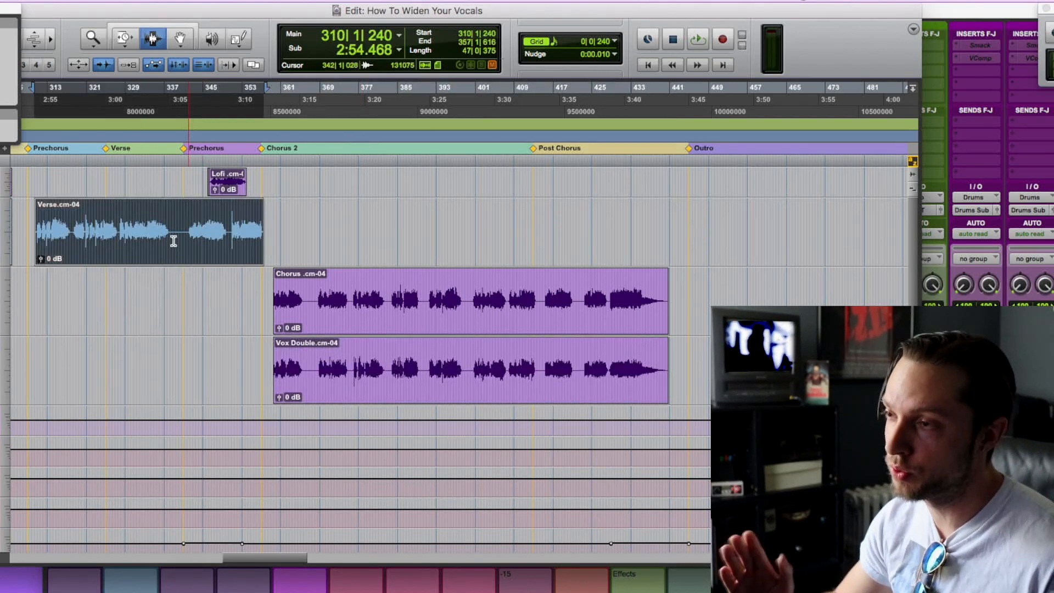
Select the Lofi clip in the second prechorus and inspect it at different magnifications.
double_click(223, 180)
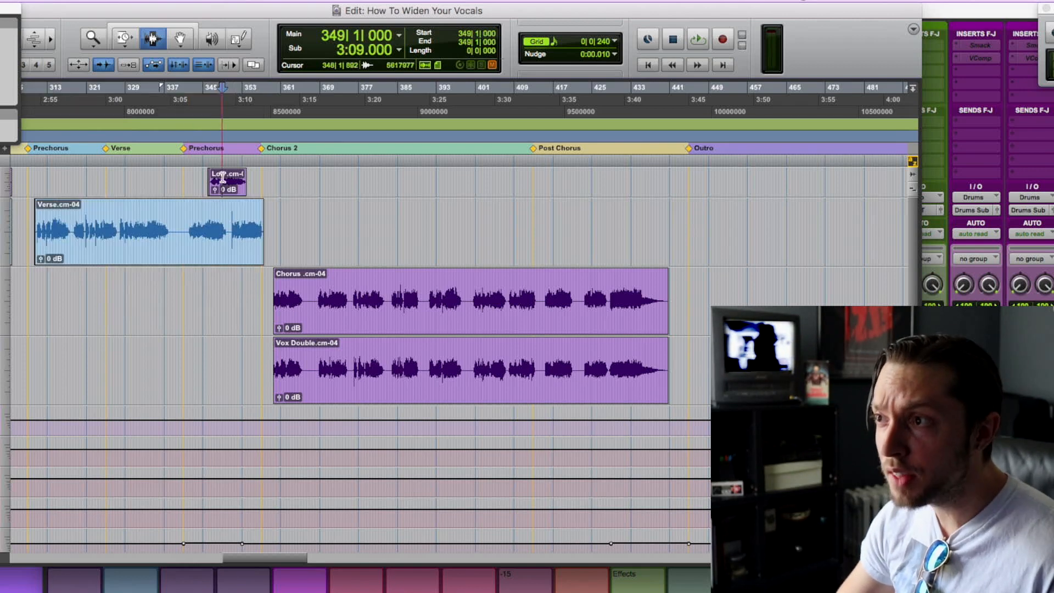
key("r")
key("t")
key("t")
key("t")
key("r")
key("r")
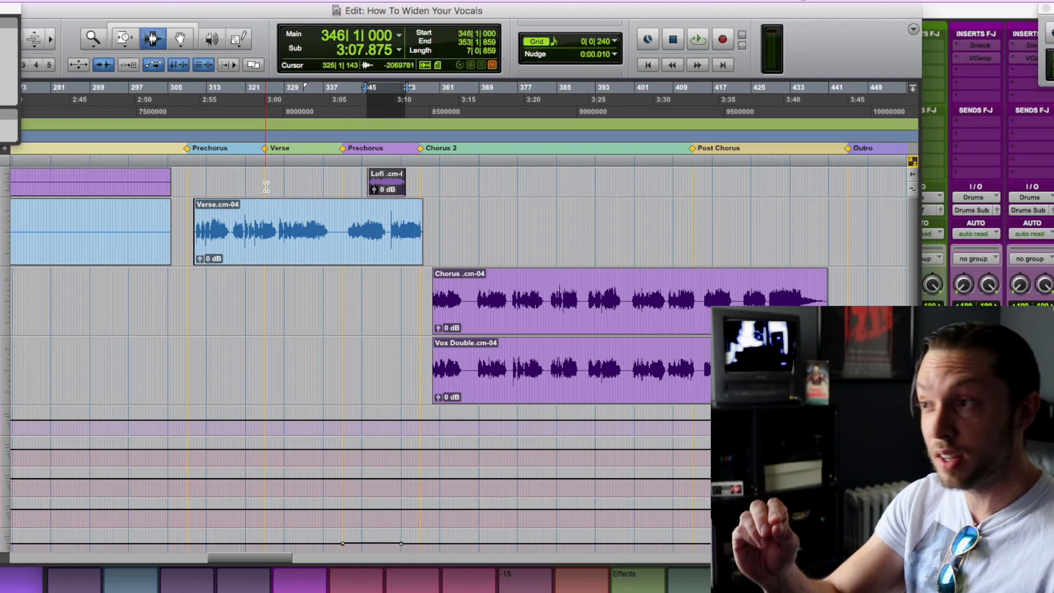
Select the Chorus clip in Chorus 2, and point out the Verse and Lofi channels in the mixer.
scroll(266, 187, "right", 5)
left_click(333, 315)
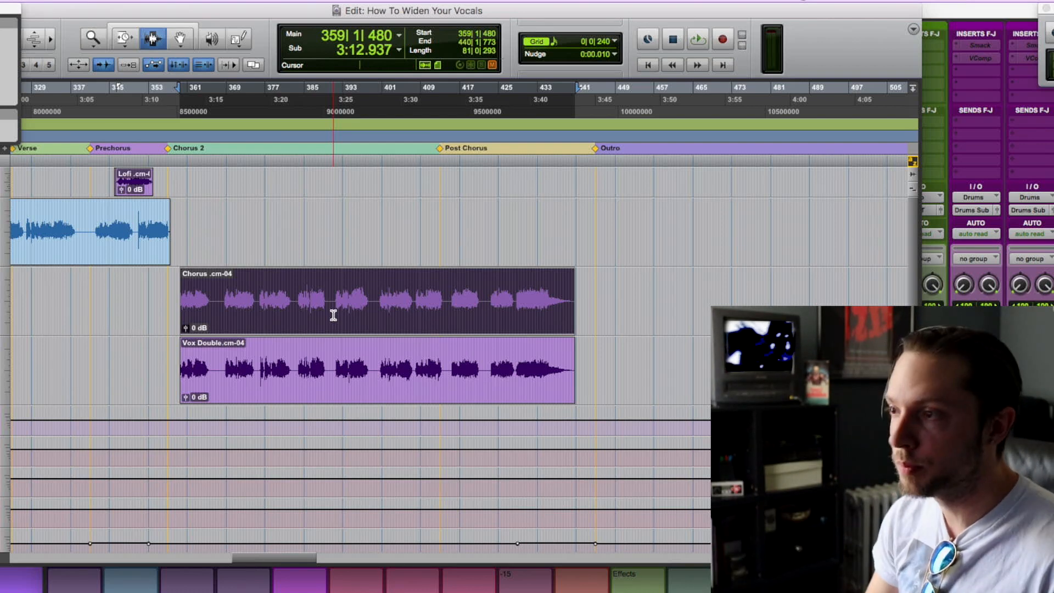
key("super+equal")
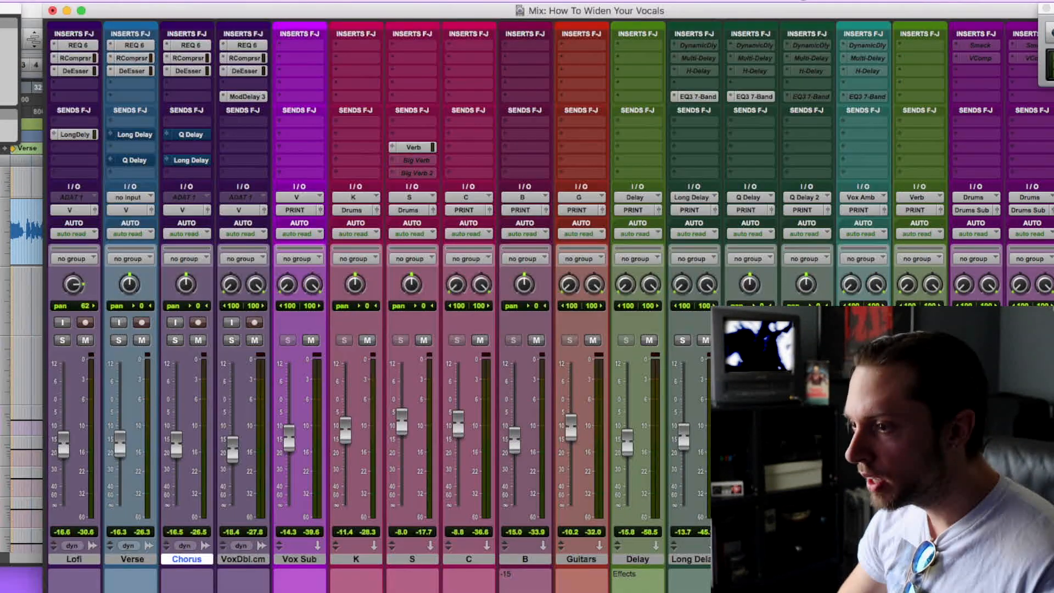
left_click(130, 558)
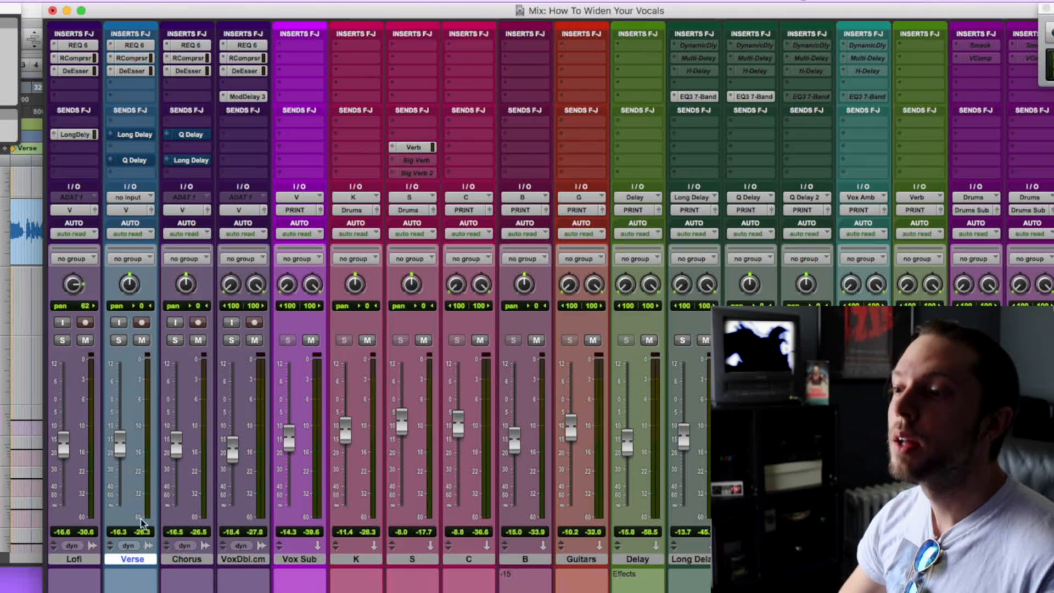
left_click(66, 559)
key("super+equal")
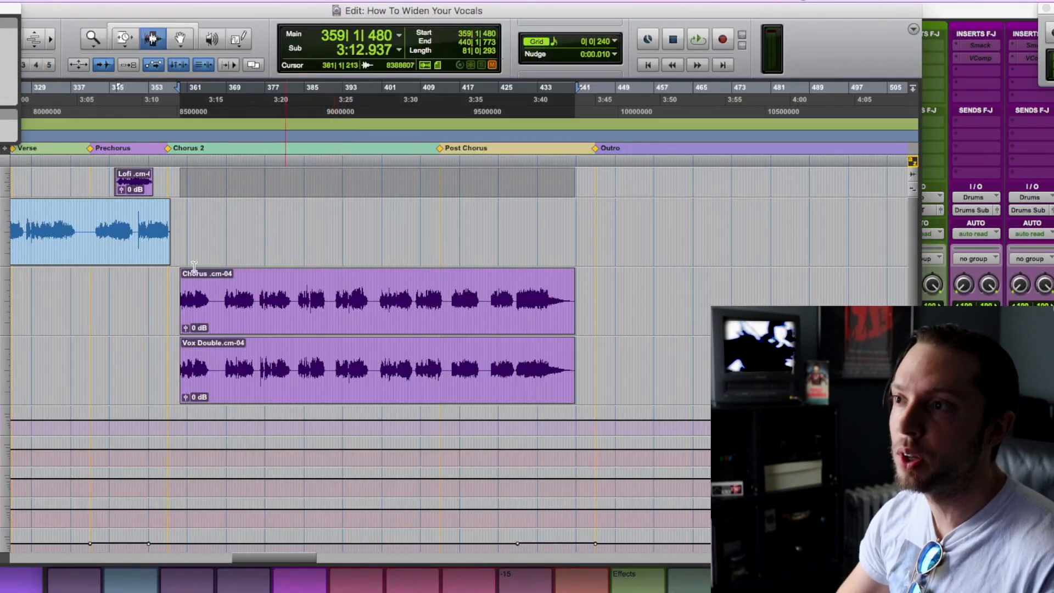
Mark the Lofi clip's range and audition the song from bar 341 at the start of the prechorus.
left_click_drag(109, 181, 155, 170)
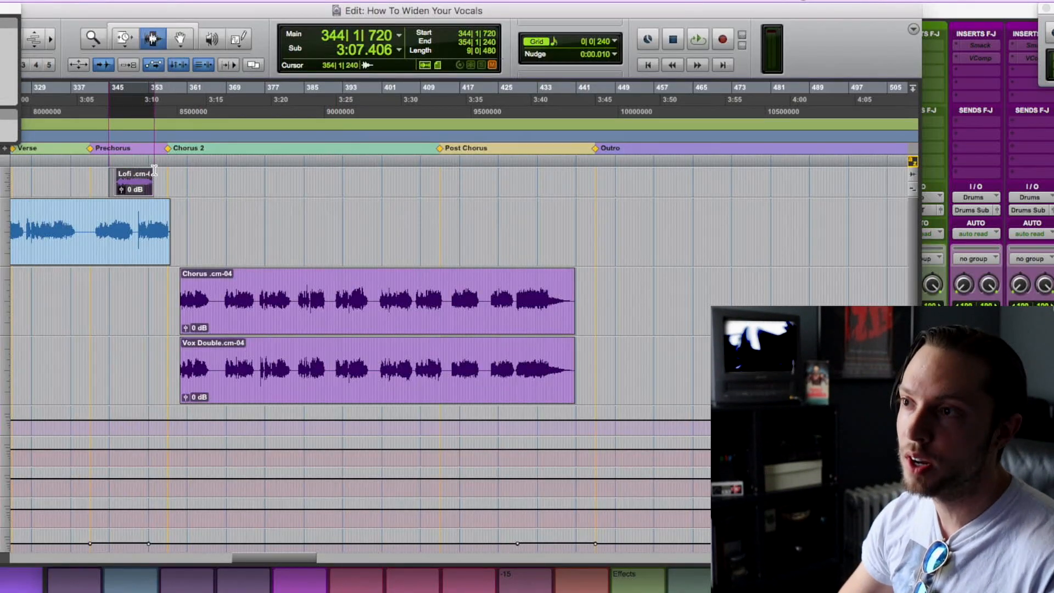
left_click(89, 171)
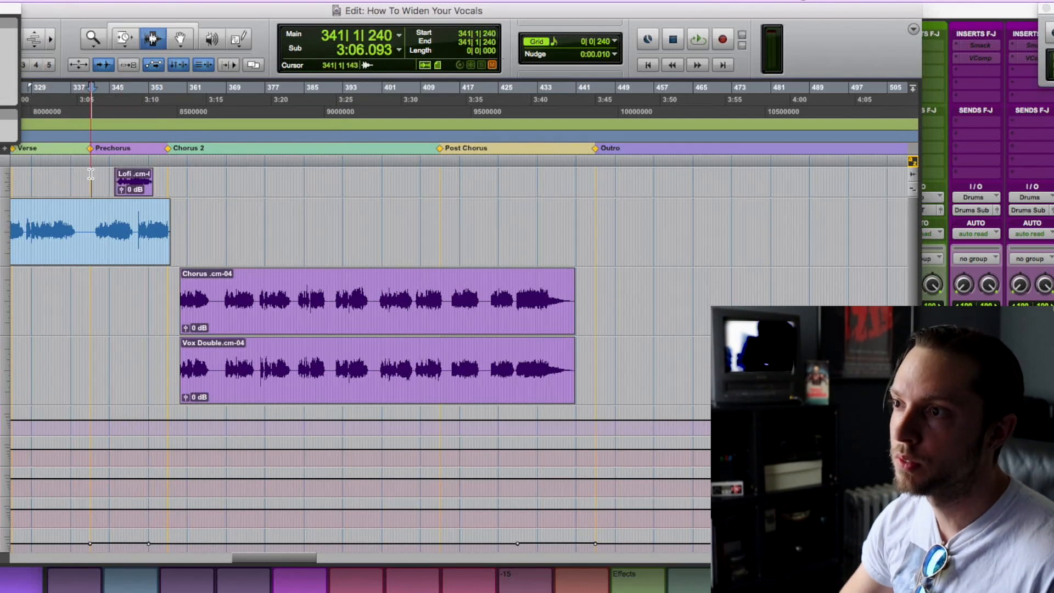
key("space")
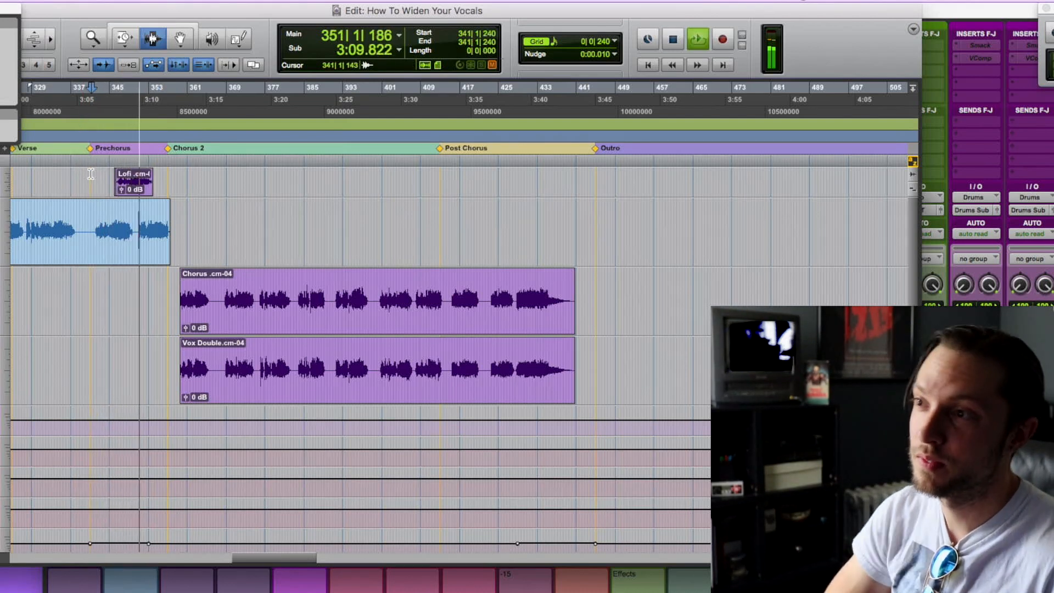
key("space")
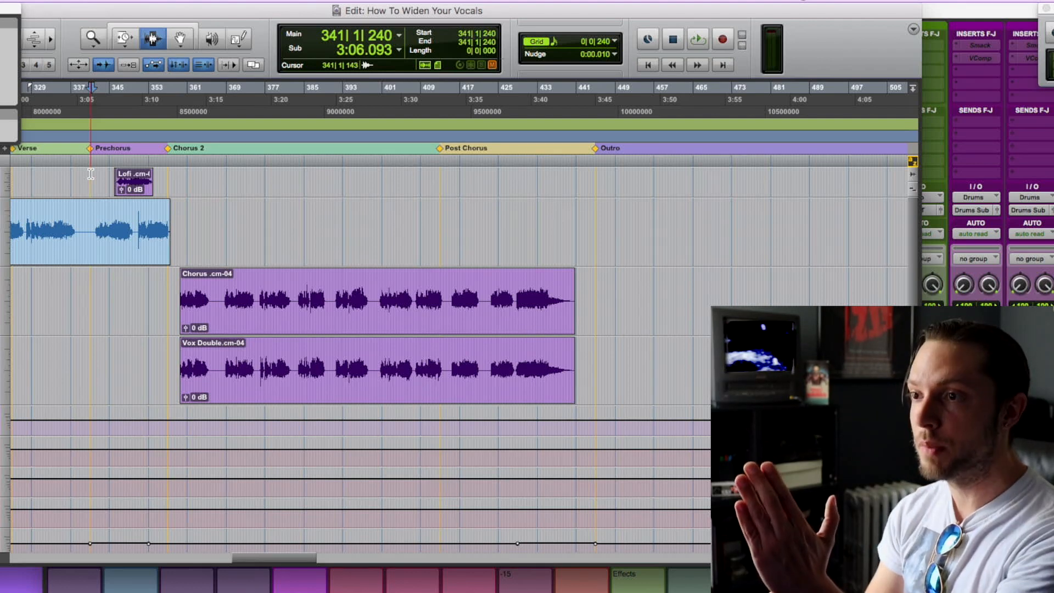
Highlight the Chorus channel and the vocal double channel in the mixer, and return to the edit timeline.
key("super+equal")
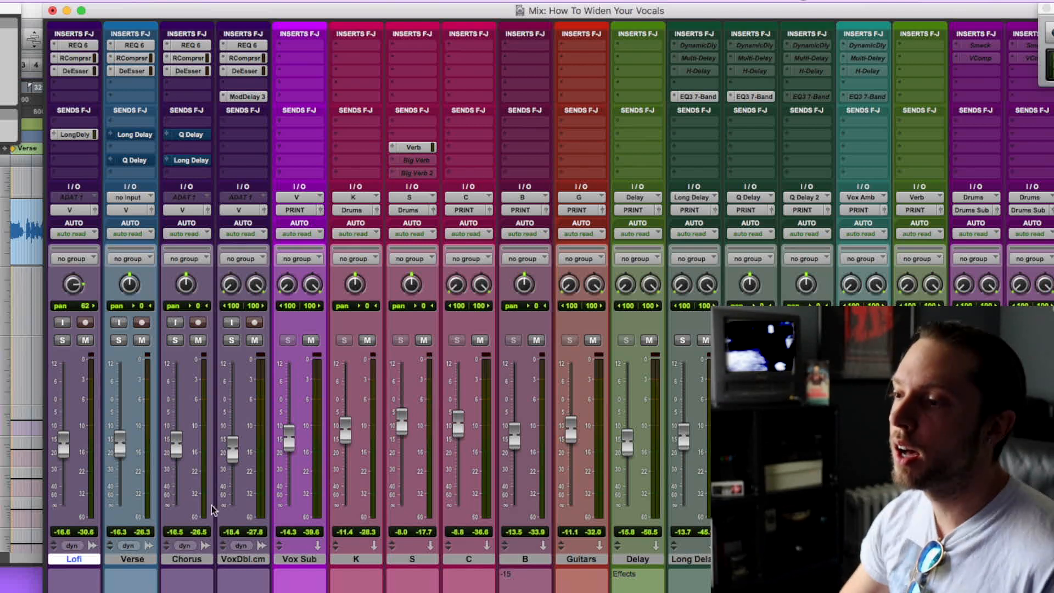
left_click(186, 559)
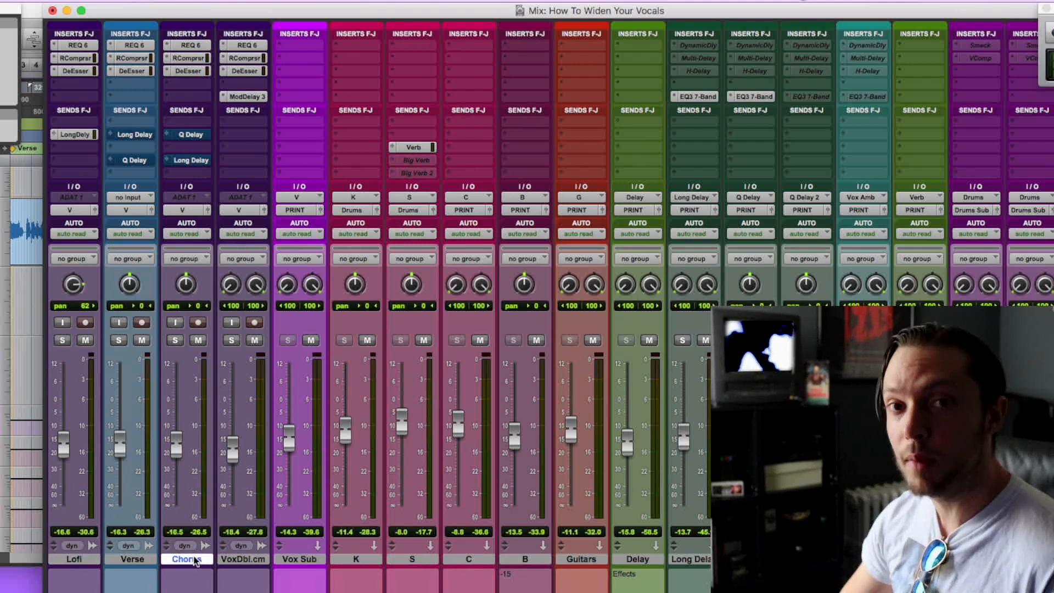
left_click(229, 558)
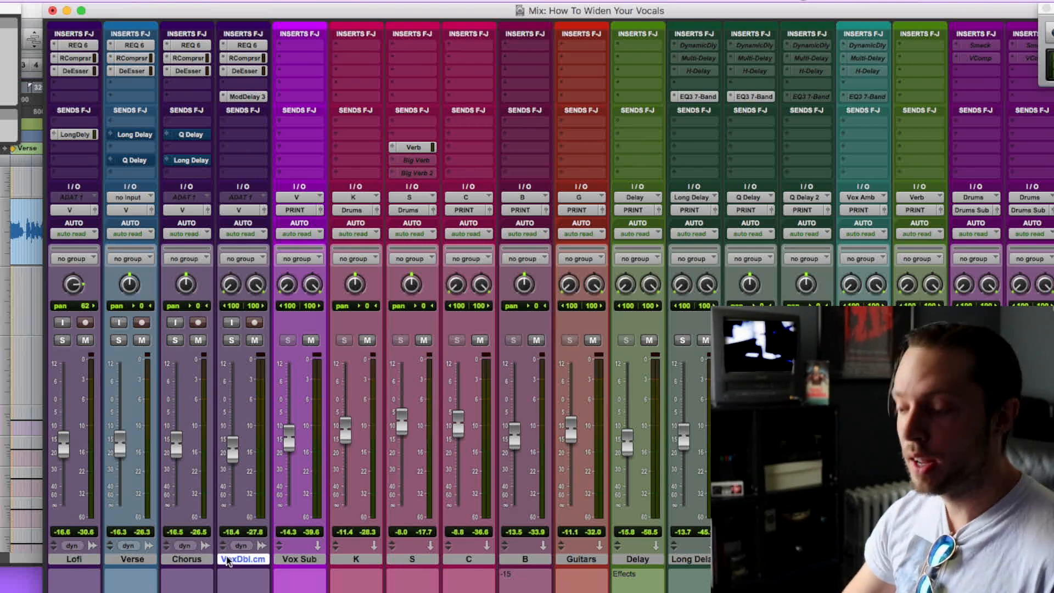
key("super+equal")
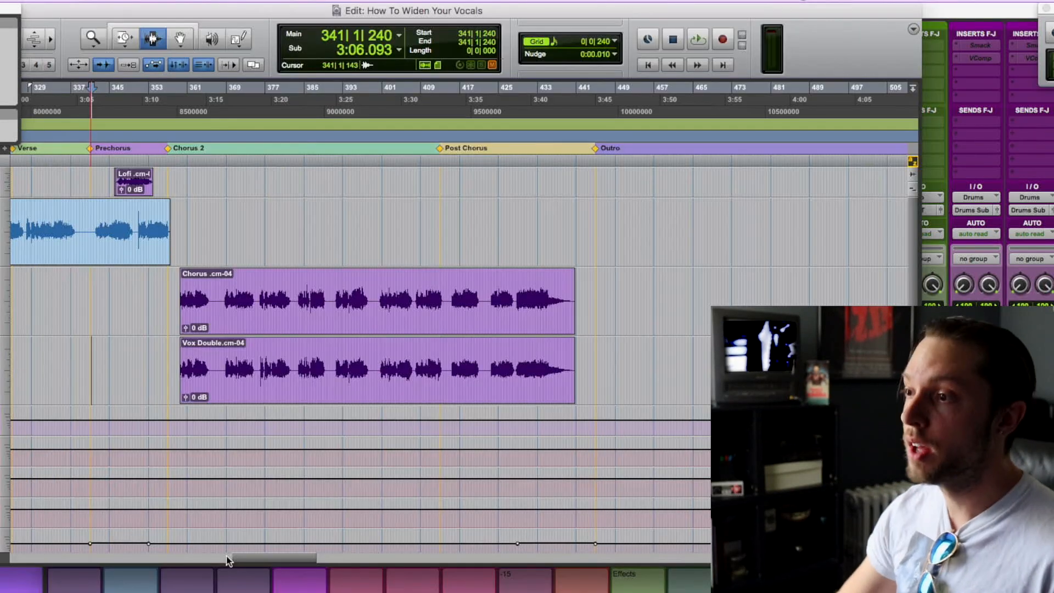
Select the Vox Double clip in Chorus 2 and examine its waveform up close beneath the Chorus clip.
double_click(390, 394)
key("t")
key("t")
key("t")
key("r")
scroll(390, 394, "right", 3)
scroll(390, 394, "right", 4)
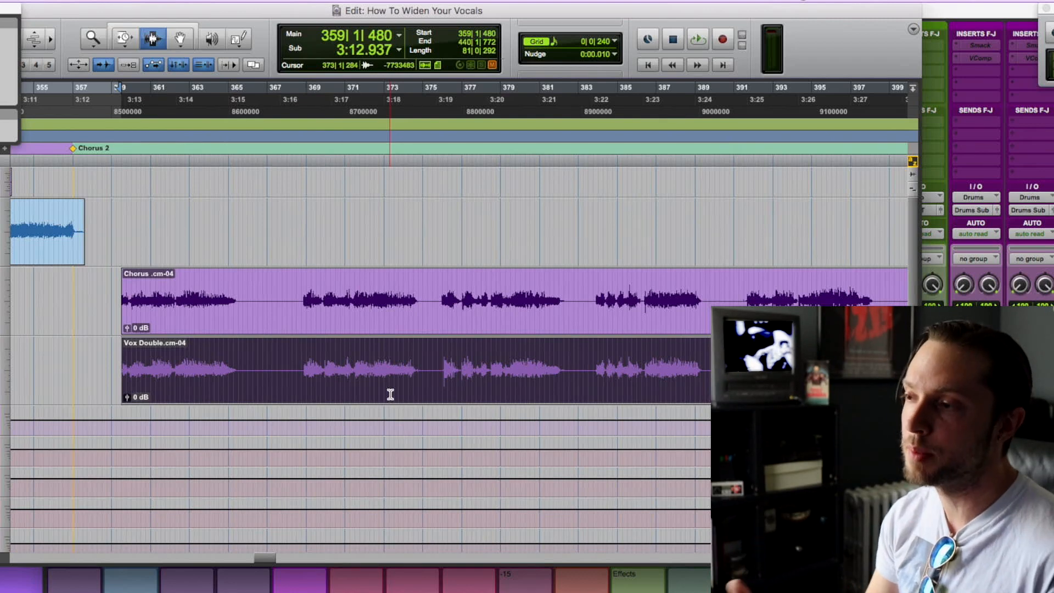
Review the REQ 6, RCompressor, DeEsser and Mod Delay III settings on the vocal double channel.
key("super+equal")
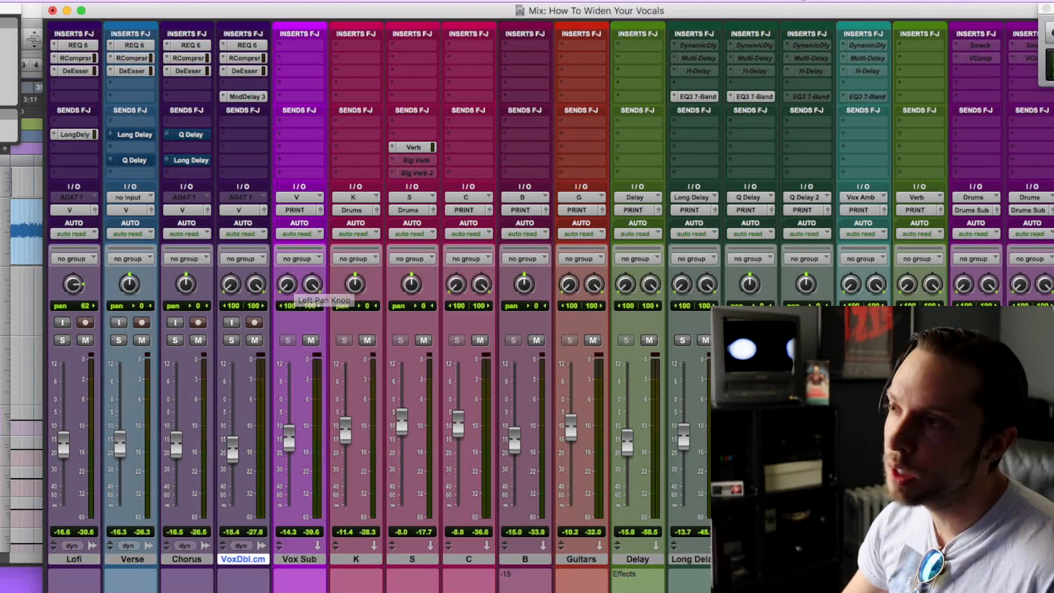
left_click(241, 46)
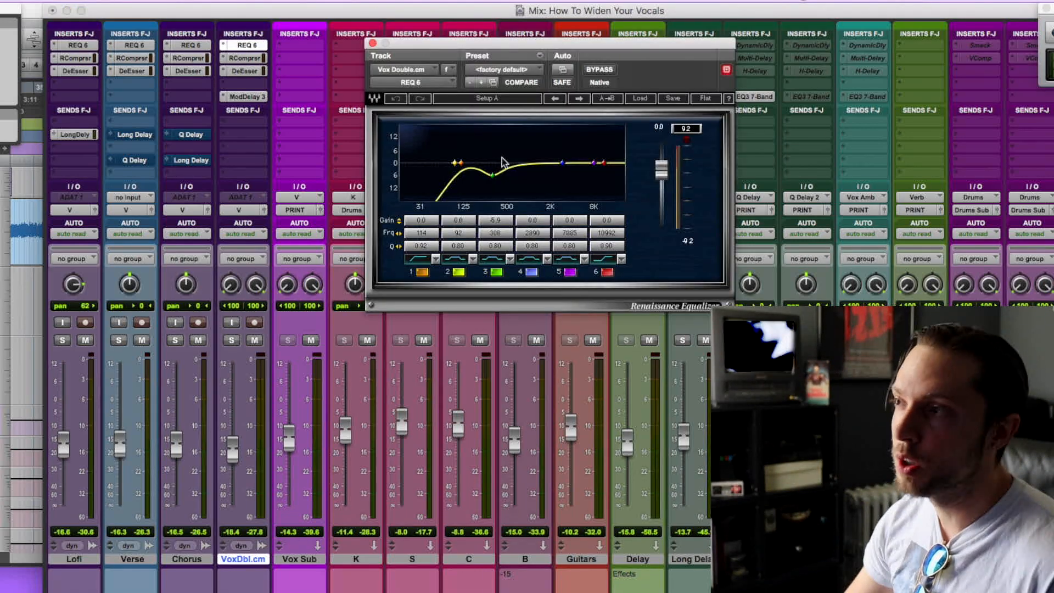
left_click(257, 59)
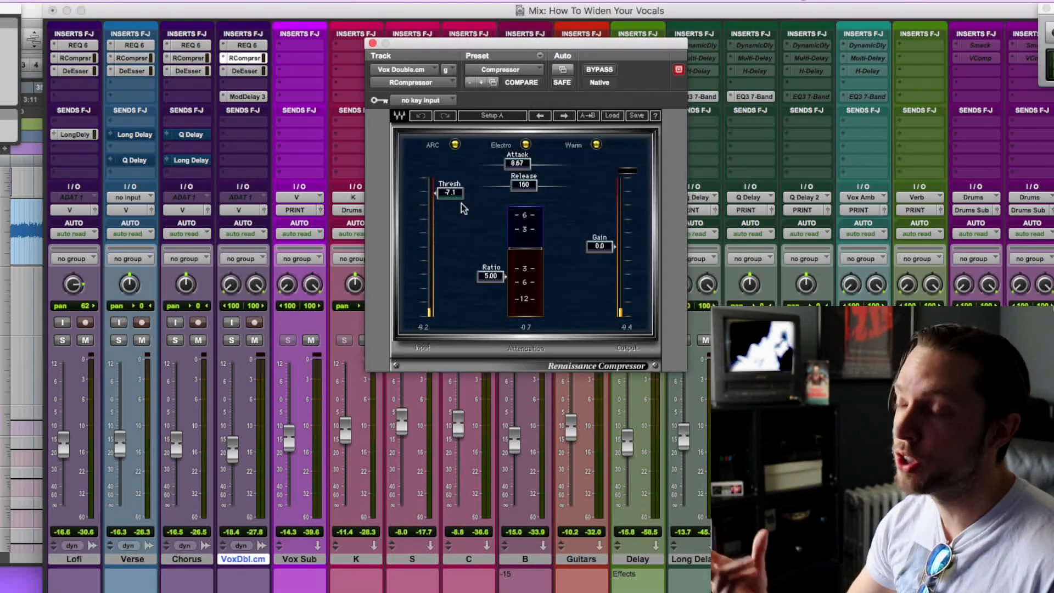
left_click(250, 71)
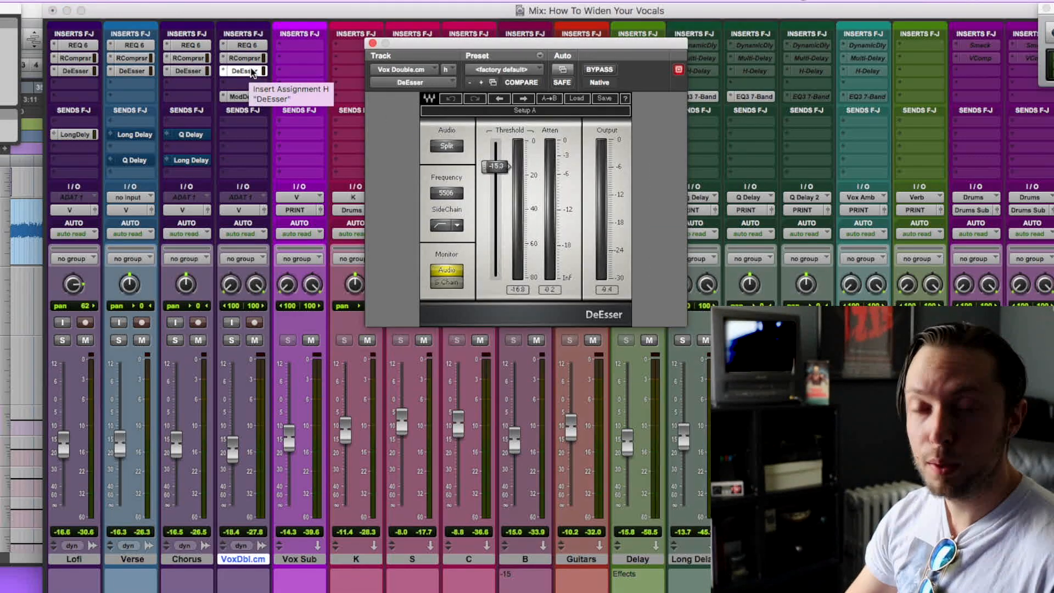
left_click(239, 97)
left_click_drag(421, 44, 193, 29)
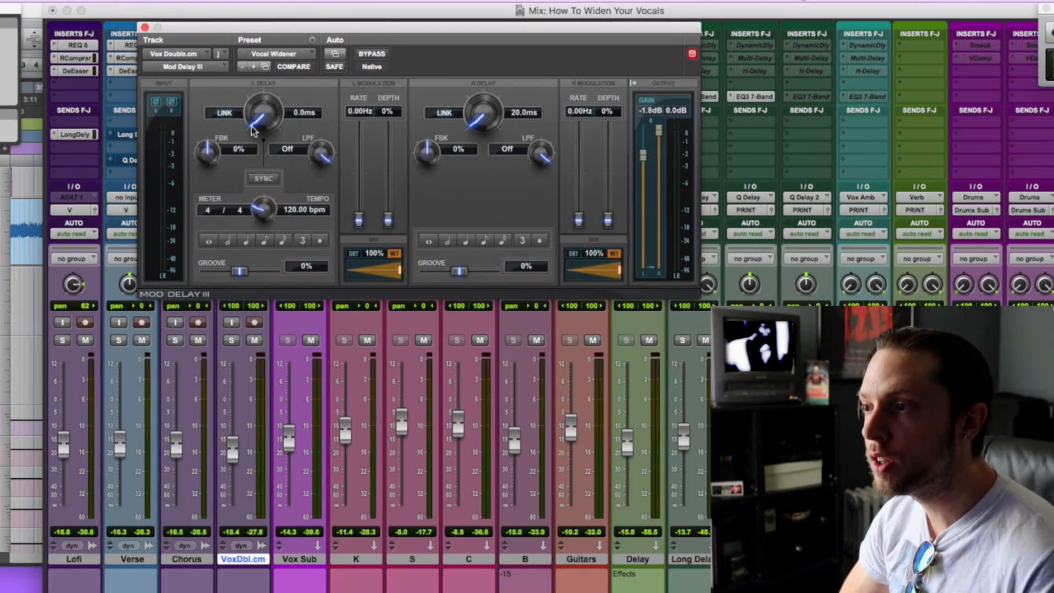
left_click(145, 28)
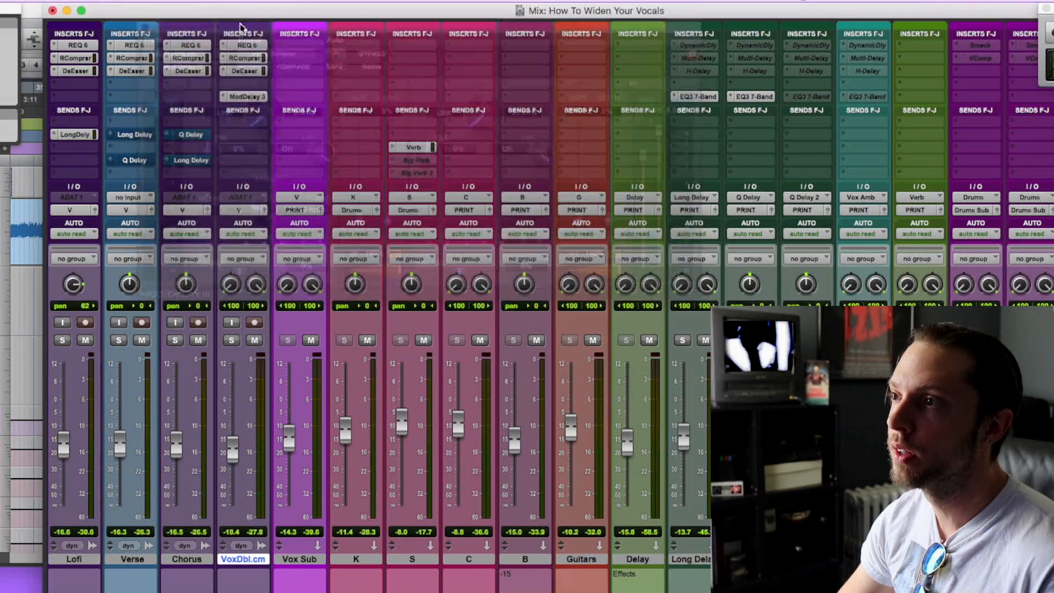
Check the assigned Mod Delay III plug-in version, remove that insert from the vocal double channel and solo the channel.
left_click(223, 97)
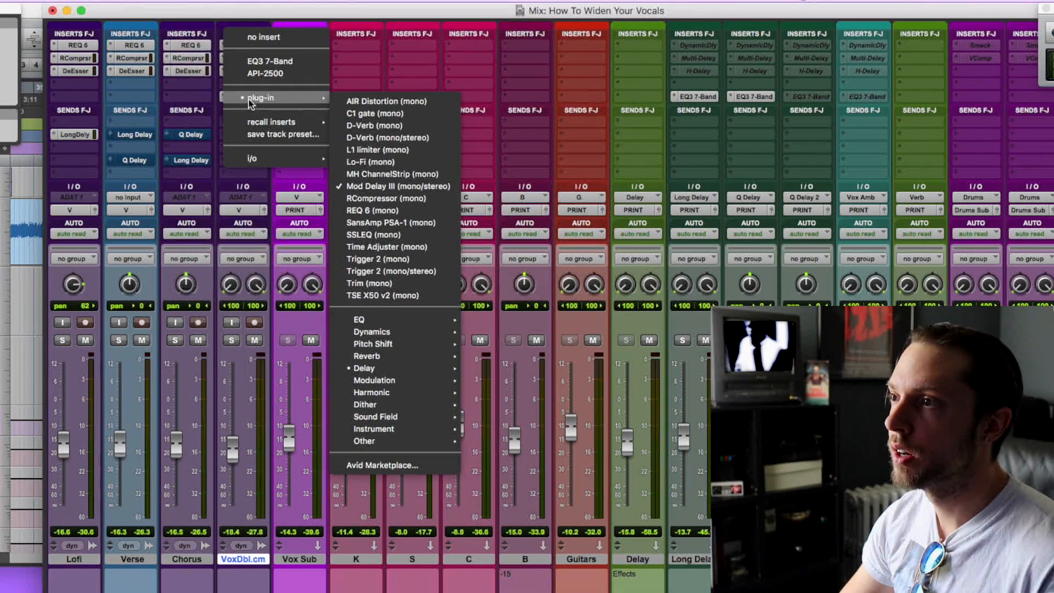
left_click(367, 187)
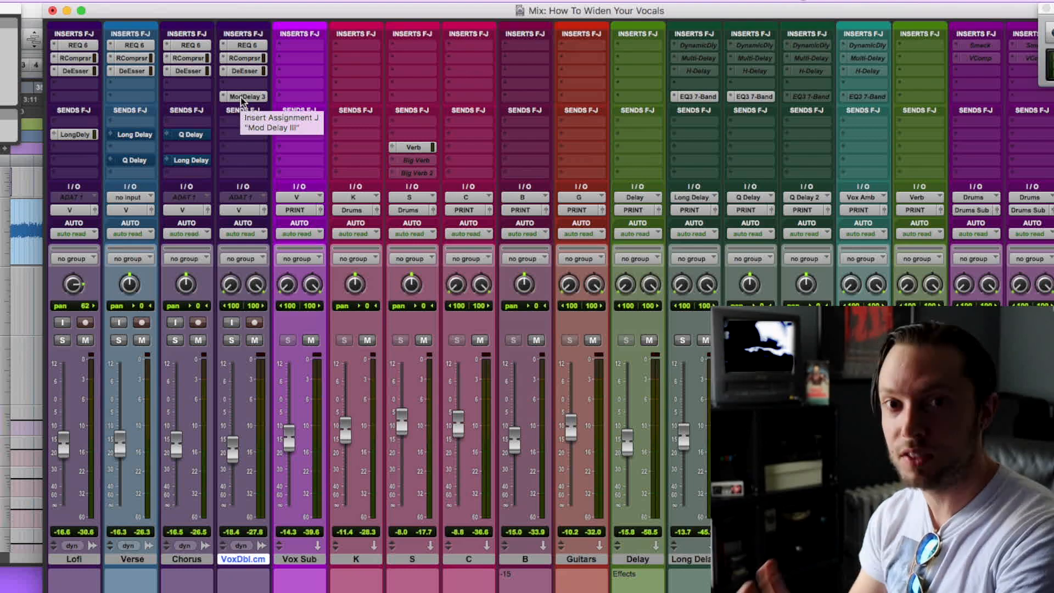
left_click(236, 339)
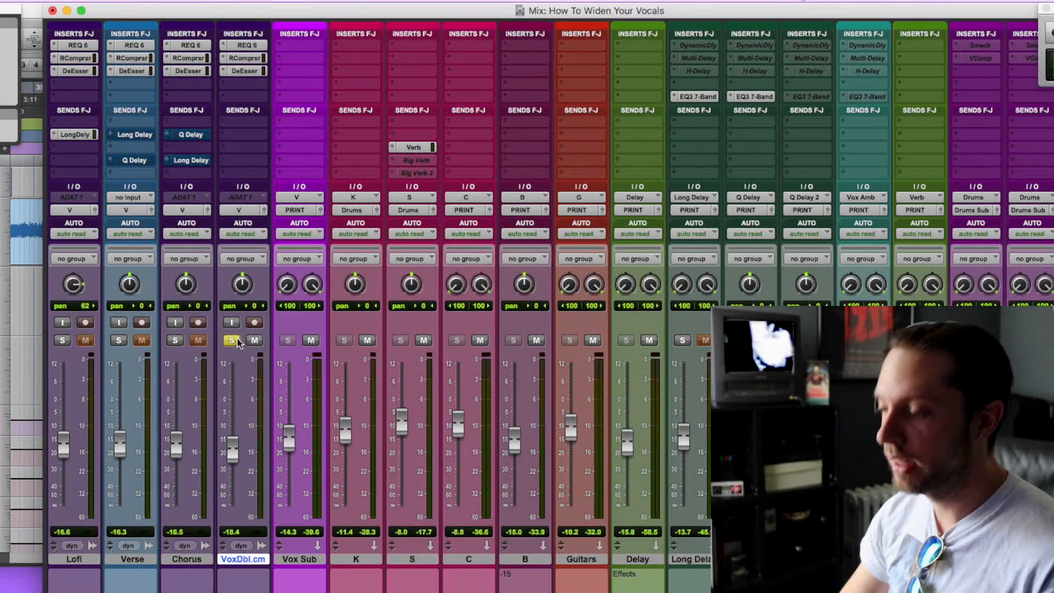
Audition the soloed Vox Double clip from just before its start in Chorus 2.
key("super+equal")
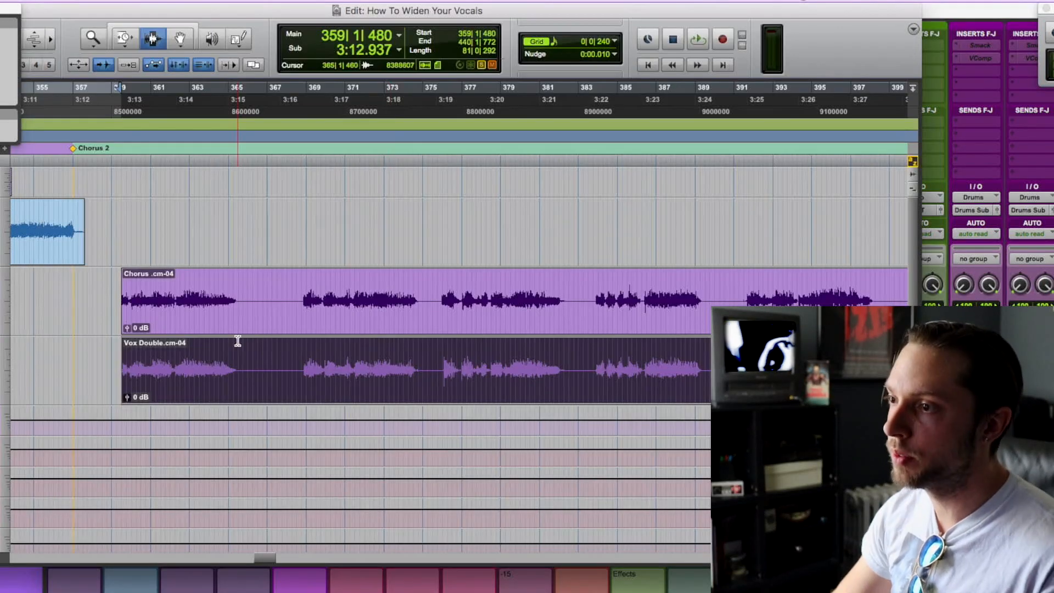
left_click(115, 360)
key("space")
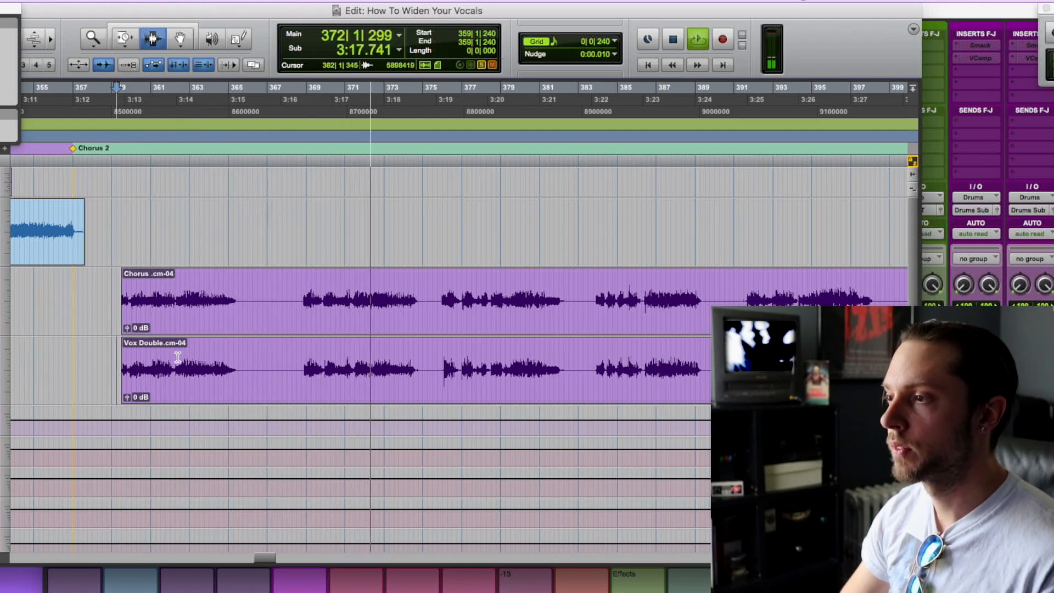
key("space")
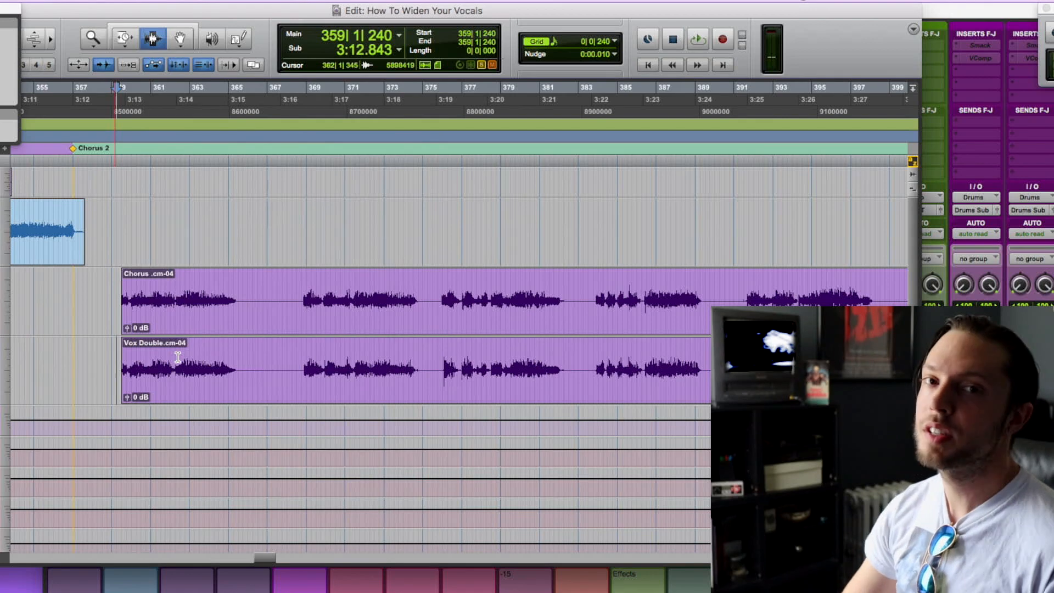
Insert Mod Delay III (mono/stereo) on the vocal double channel and load the Vocal Widener preset.
key("super+equal")
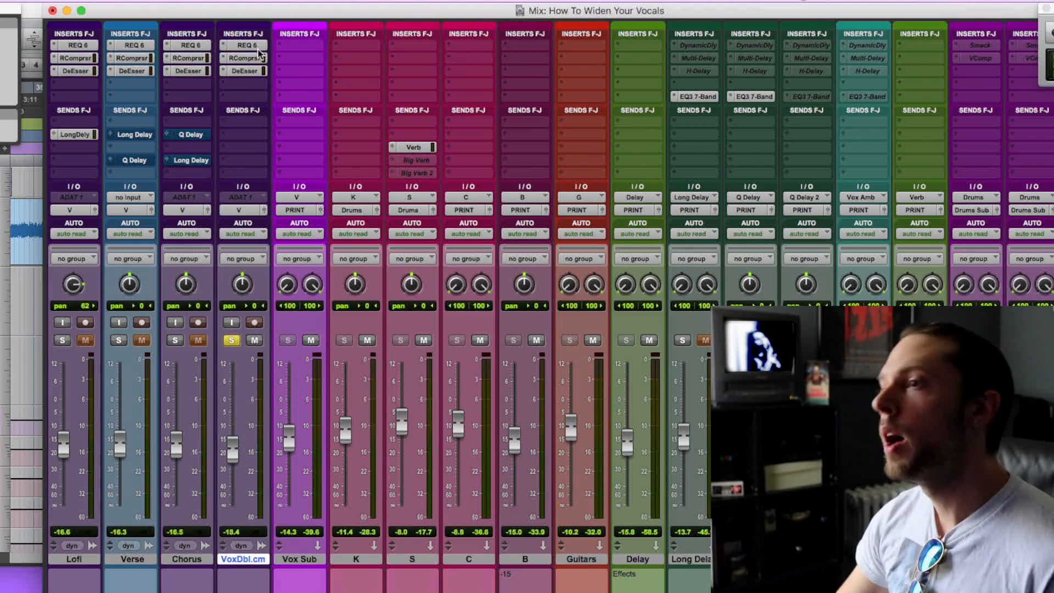
left_click(238, 101)
mouse_move(296, 162)
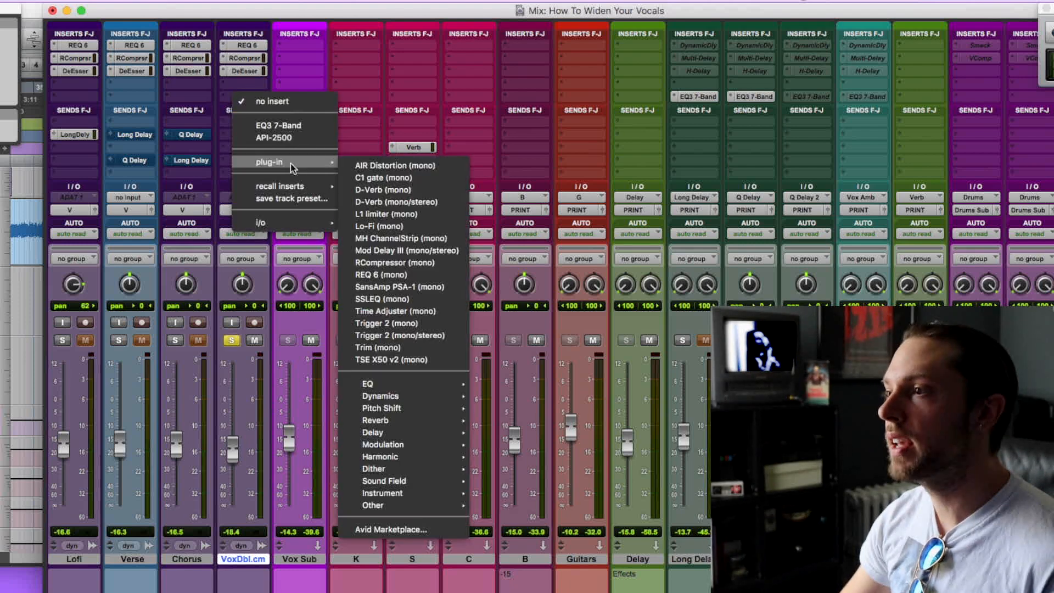
left_click(418, 254)
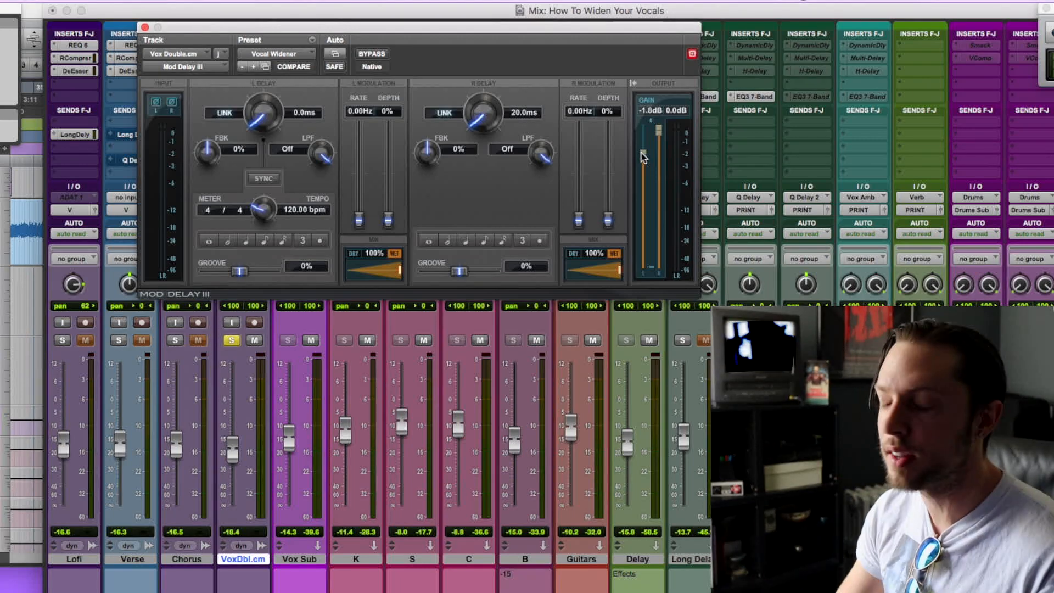
Audition the vocal double, solo the Chorus channel together with it, and close the Mod Delay III window.
key("space")
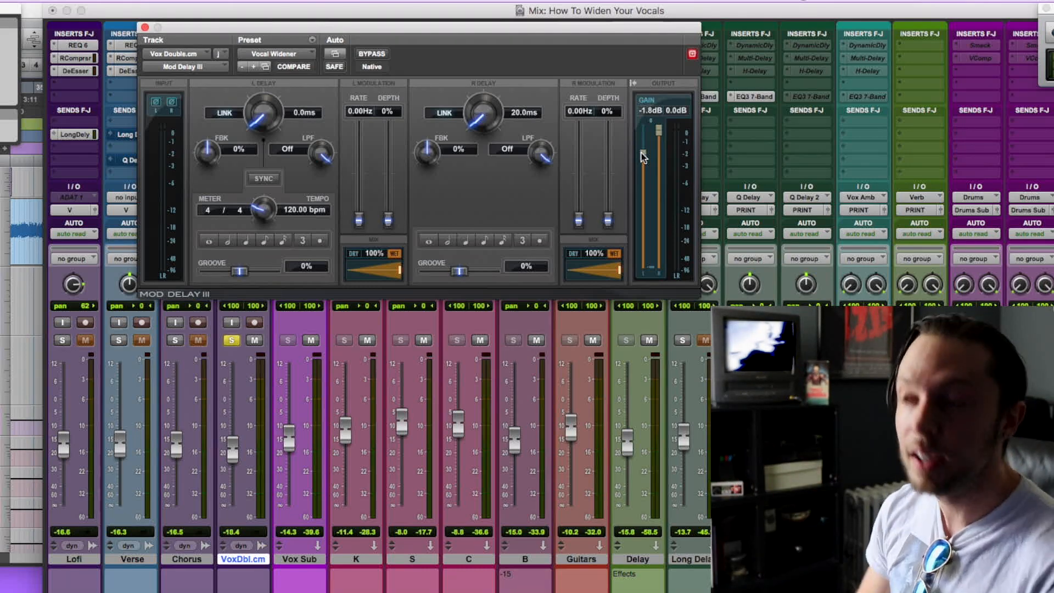
left_click(173, 342)
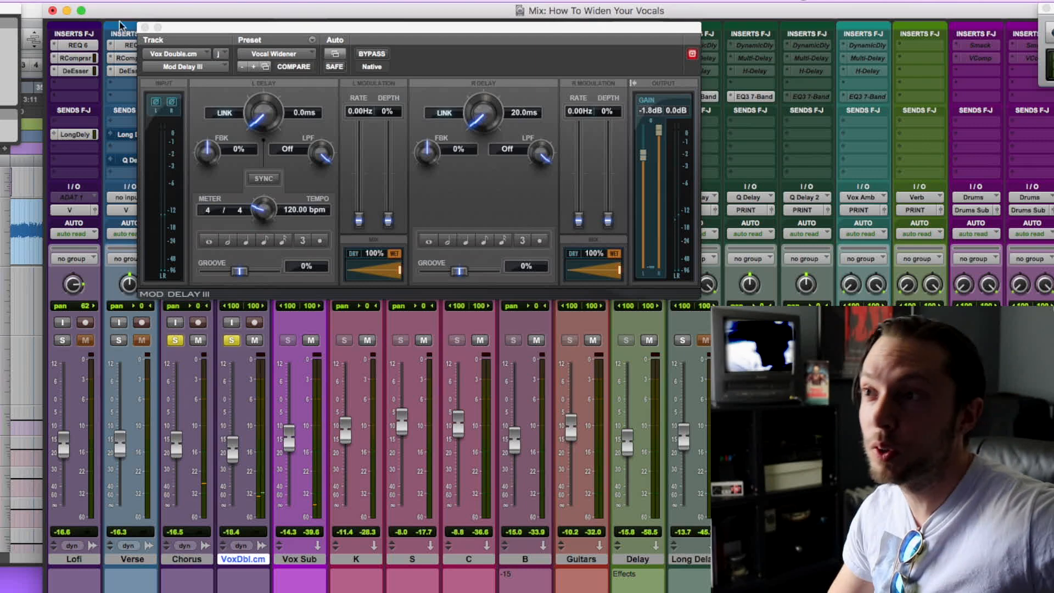
left_click(145, 28)
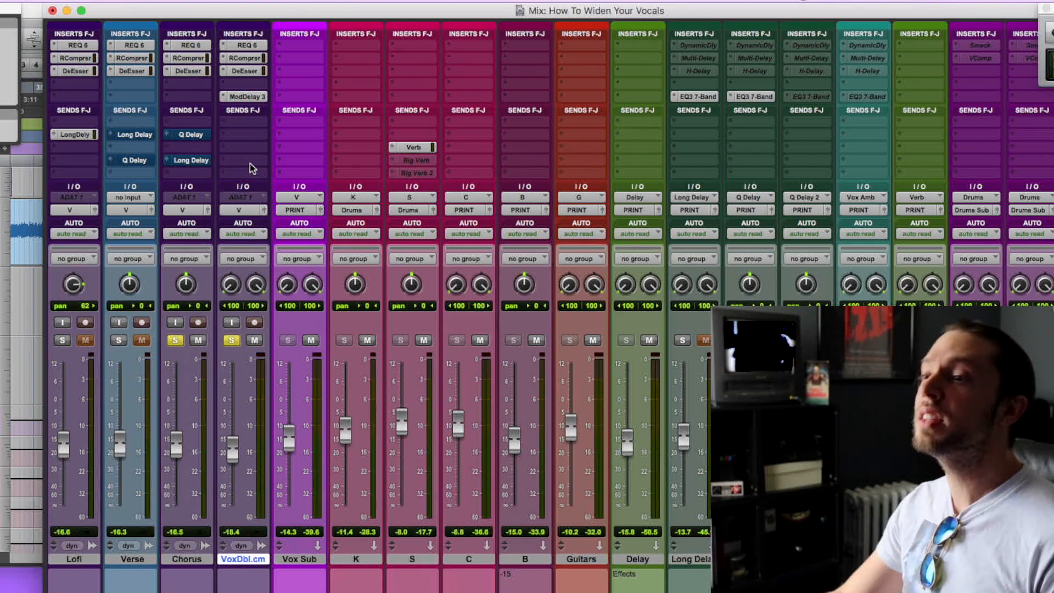
Play the full mix from bar 340 into Chorus 2 and open Mod Delay III on the vocal double channel.
key("super+equal")
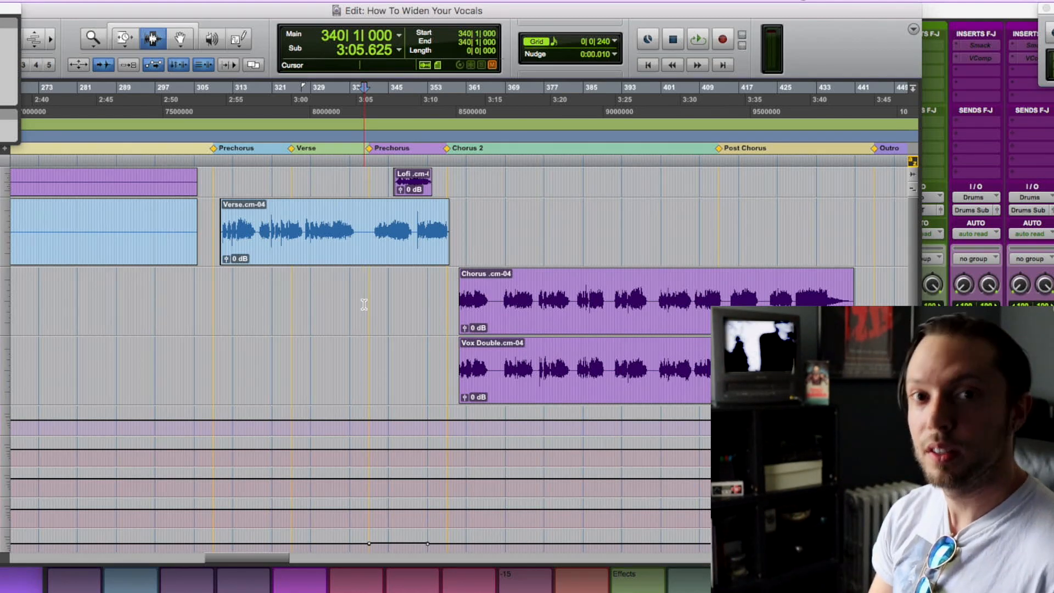
key("space")
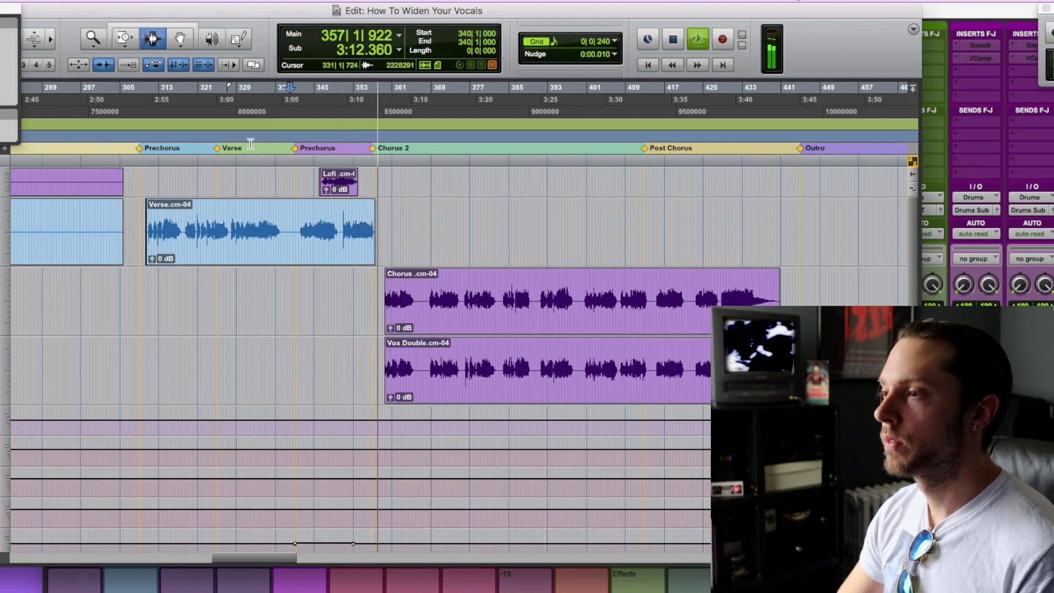
key("super+equal")
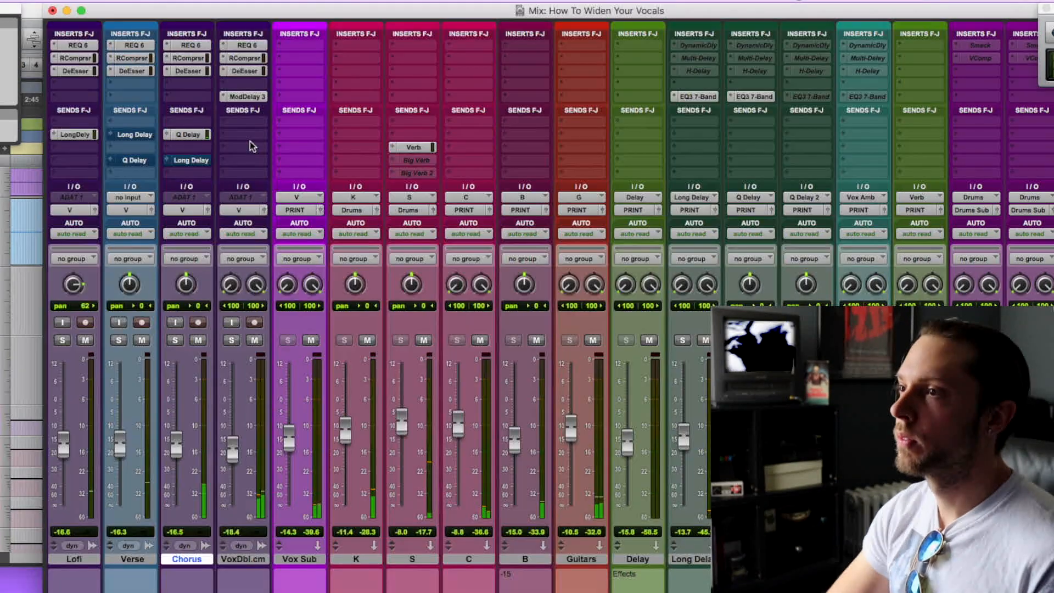
left_click(242, 96)
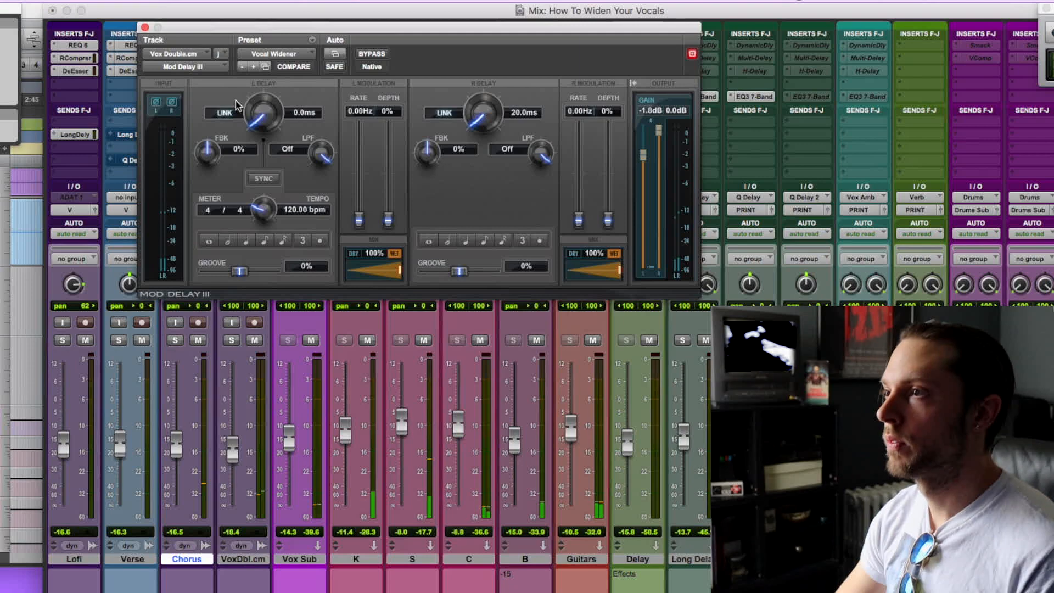
Return to the Edit window and reposition it and the Mod Delay III window so the track solo controls and chorus clips are exposed.
key("super+equal")
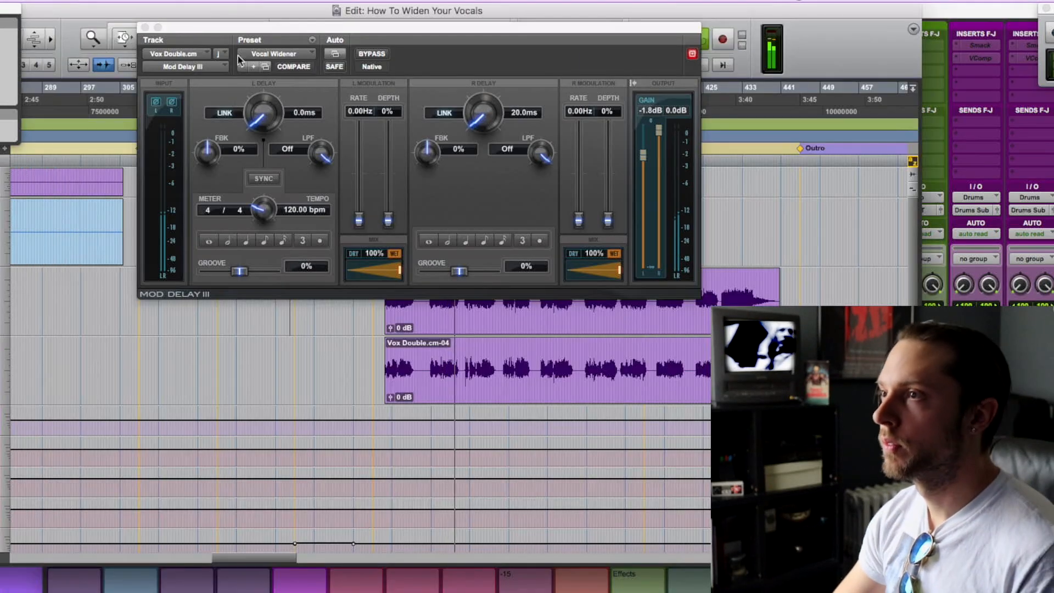
left_click_drag(385, 27, 275, 8)
left_click_drag(713, 6, 769, 58)
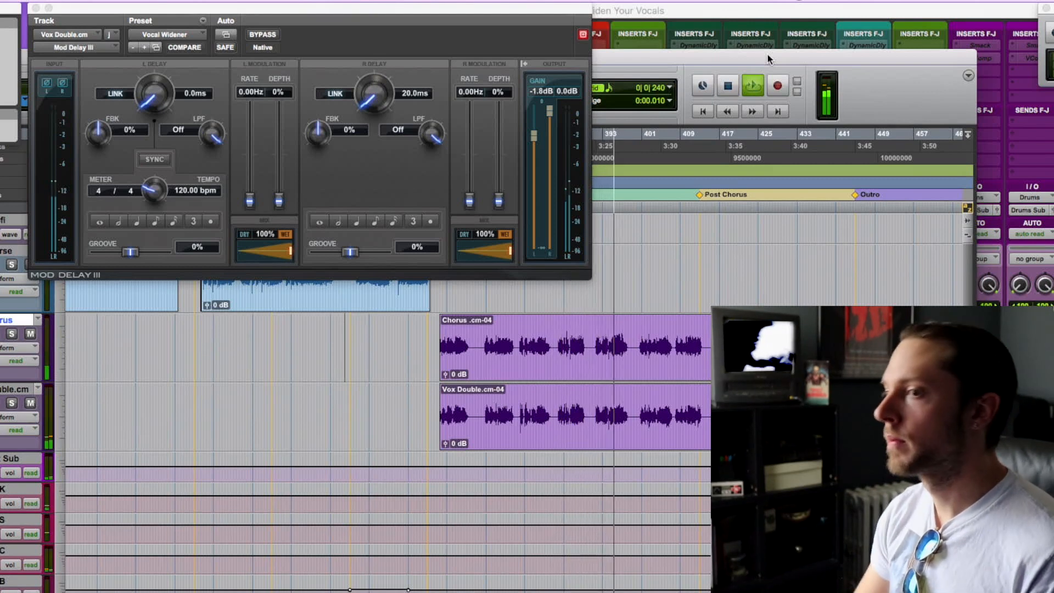
Select across the Chorus and Vox Double tracks in Chorus 2 and solo both during playback.
left_click(643, 414)
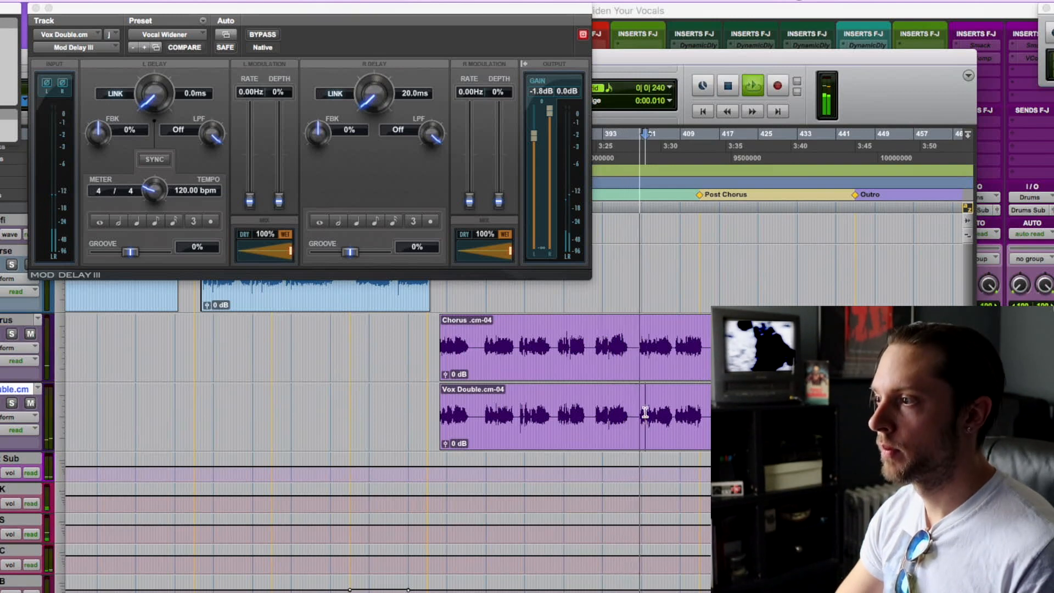
left_click(639, 361, "shift")
key("shift+s")
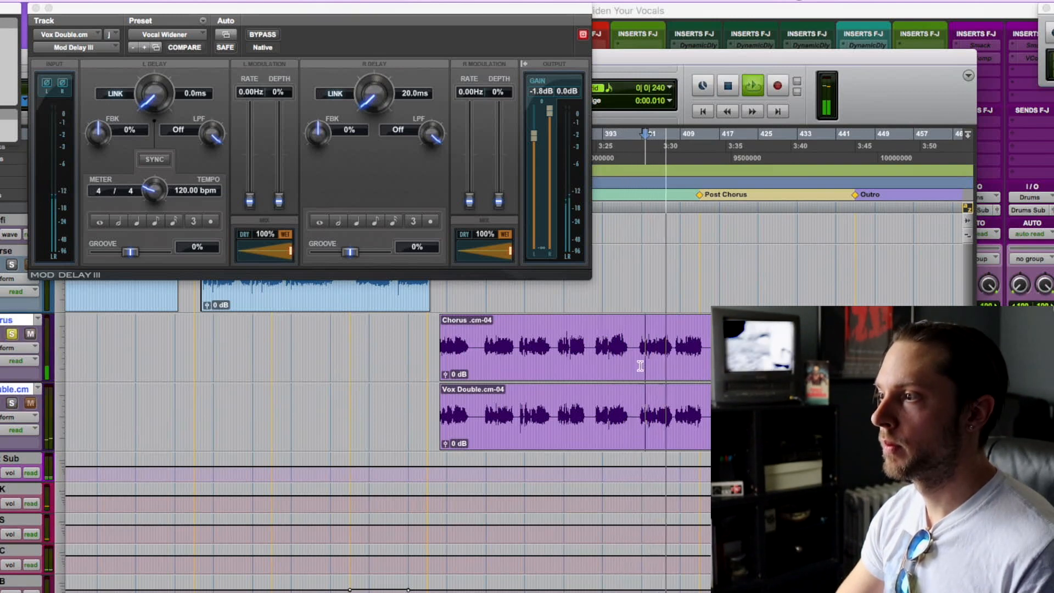
left_click_drag(636, 358, 643, 394)
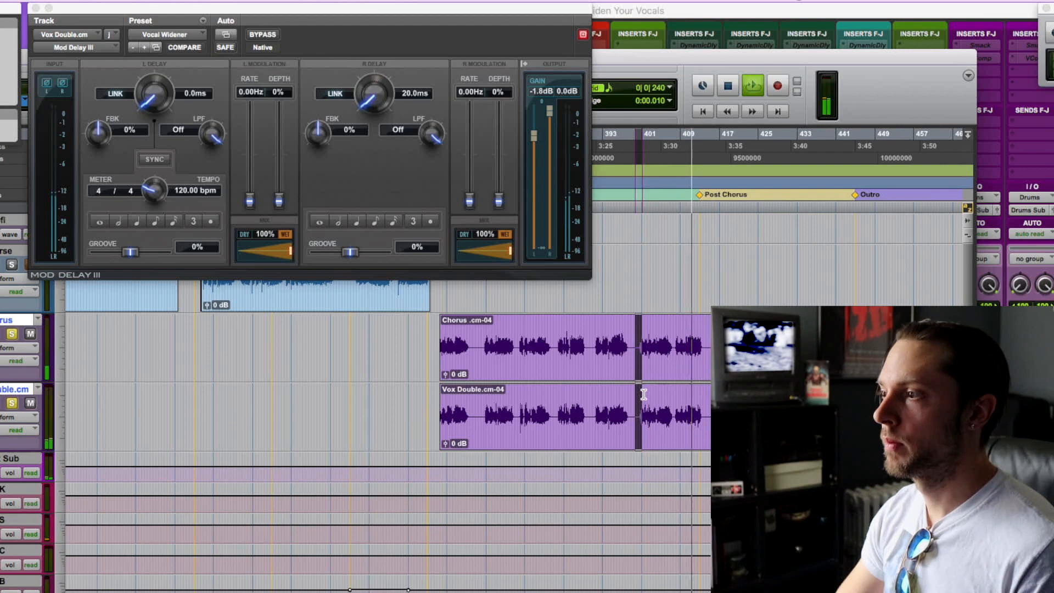
Unsolo the Chorus and Vox Double tracks to hear them in the full mix, and stop playback at the Outro.
left_click(636, 337)
key("shift+s")
key("r")
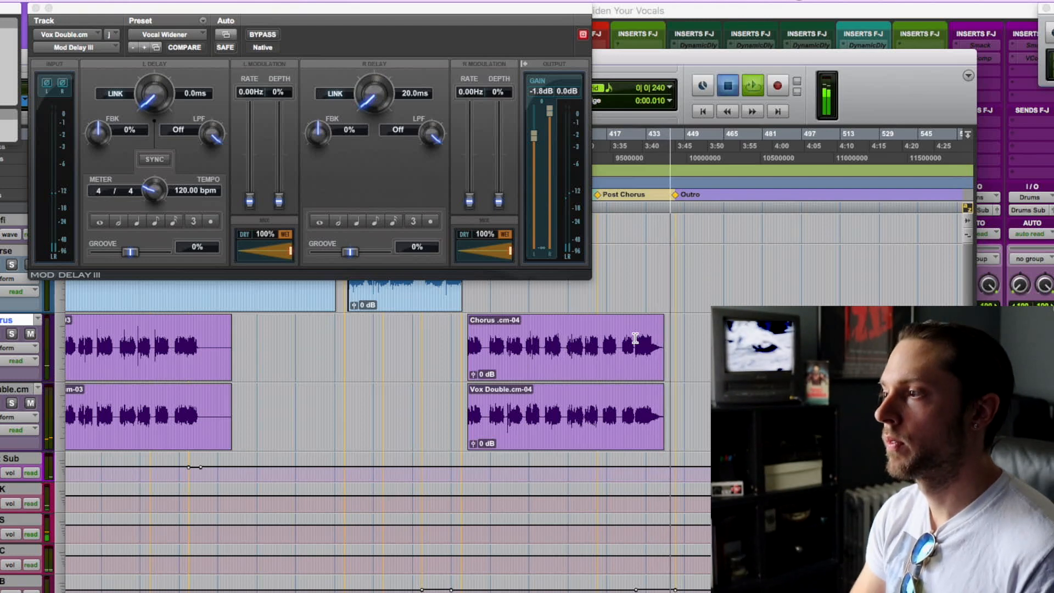
key("space")
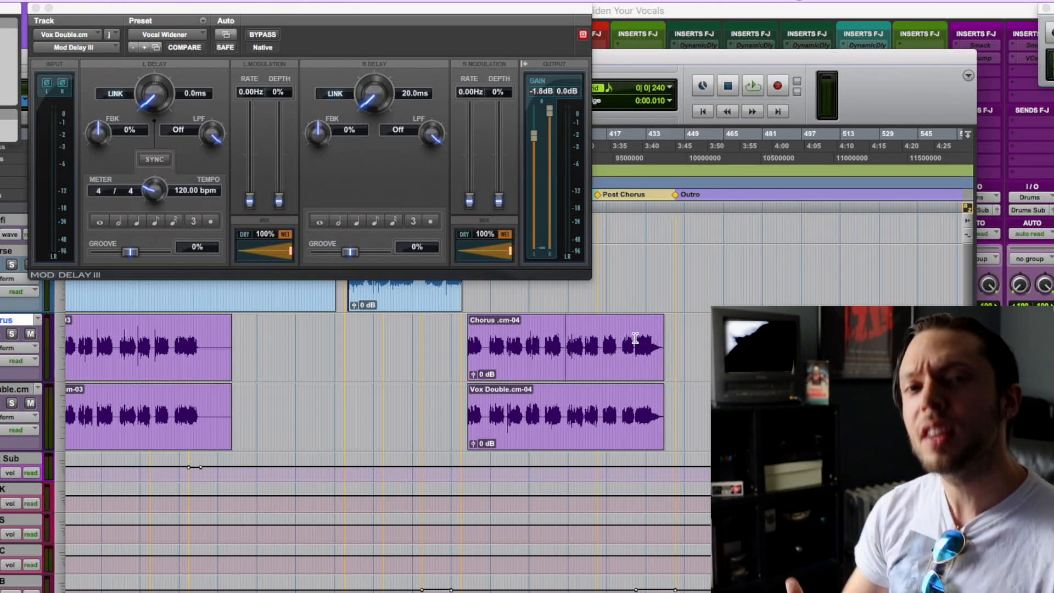